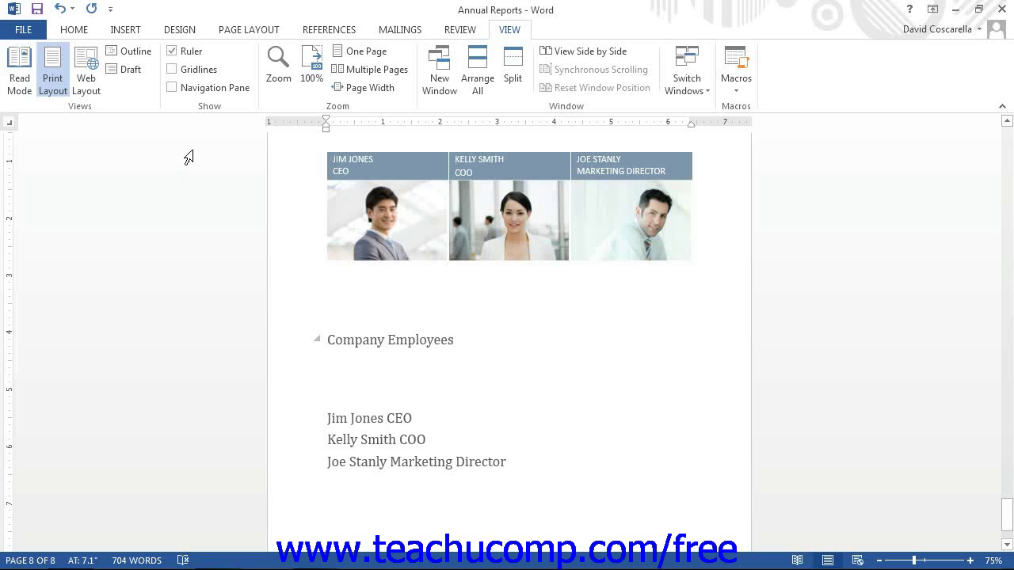
Cycle the tab selector through the tab and indent types, ending back on Left Tab.
{"action": "left_click", "coordinate": [10, 124]}
{"action": "left_click", "coordinate": [10, 125]}
{"action": "left_click", "coordinate": [9, 124]}
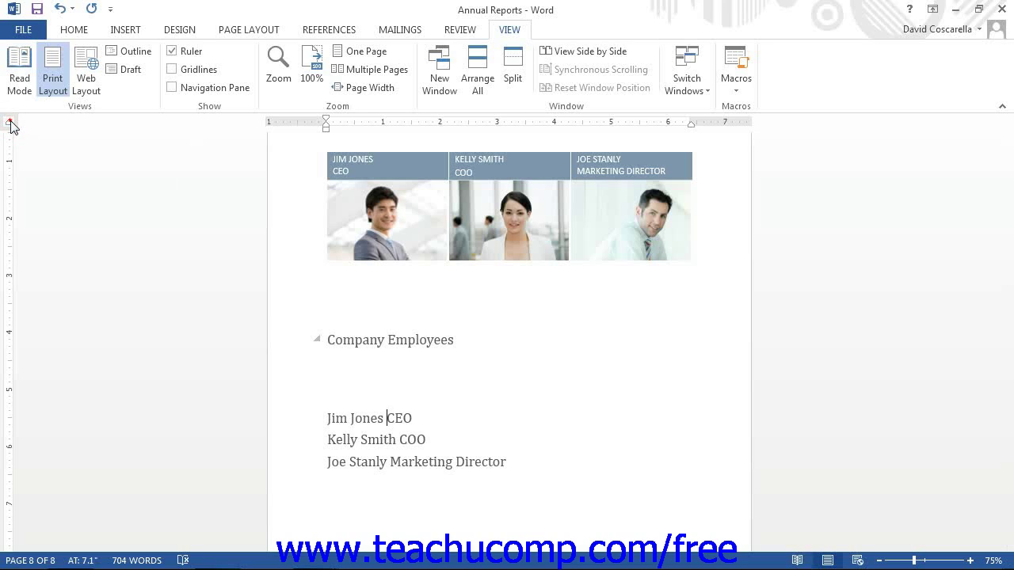
{"action": "left_click", "coordinate": [9, 124]}
{"action": "left_click", "coordinate": [9, 124]}
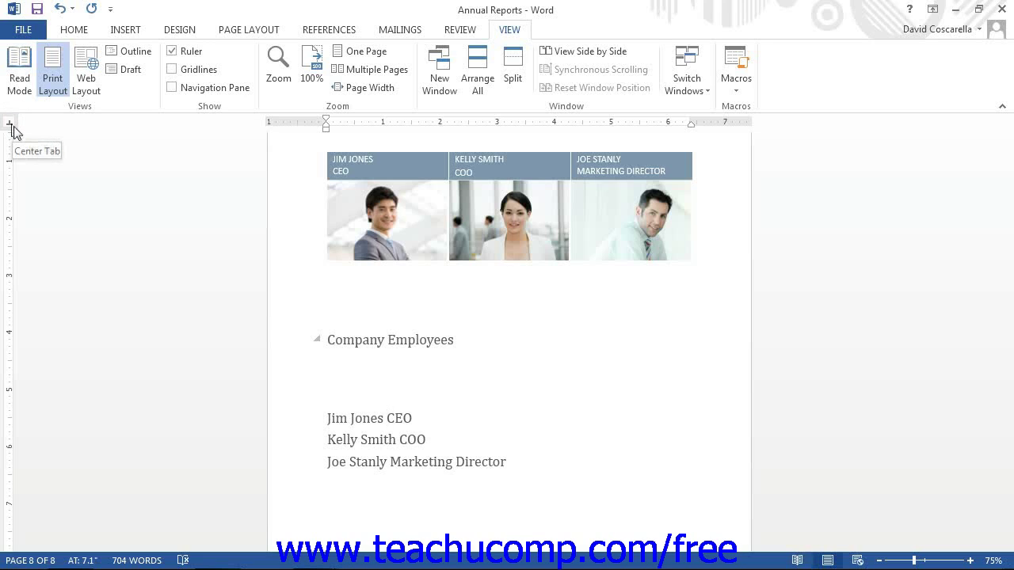
{"action": "left_click", "coordinate": [11, 124]}
{"action": "left_click", "coordinate": [11, 124]}
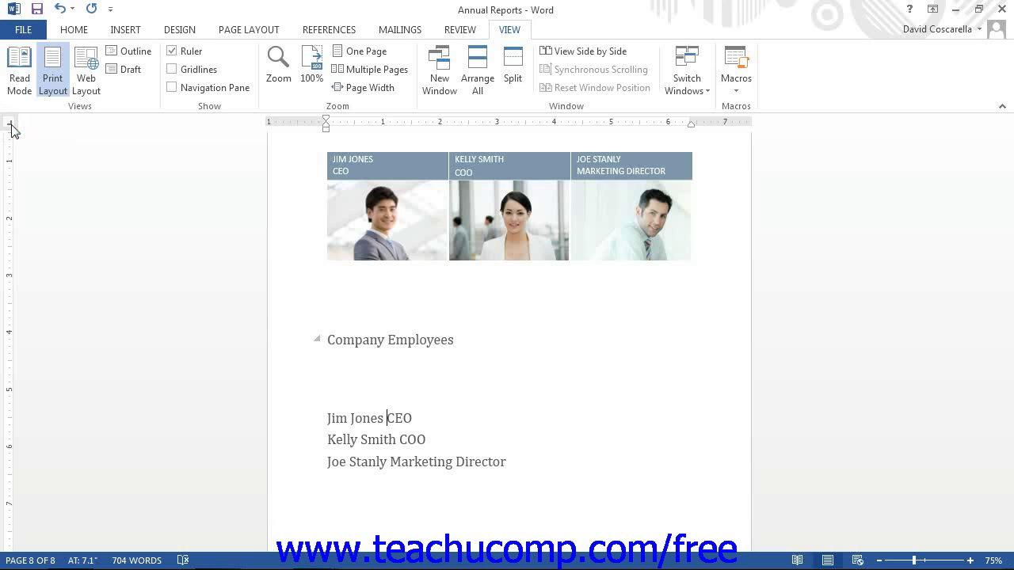
{"action": "left_click", "coordinate": [10, 124]}
{"action": "left_click", "coordinate": [10, 125]}
{"action": "left_click", "coordinate": [11, 124]}
{"action": "left_click", "coordinate": [10, 124]}
{"action": "left_click", "coordinate": [10, 123]}
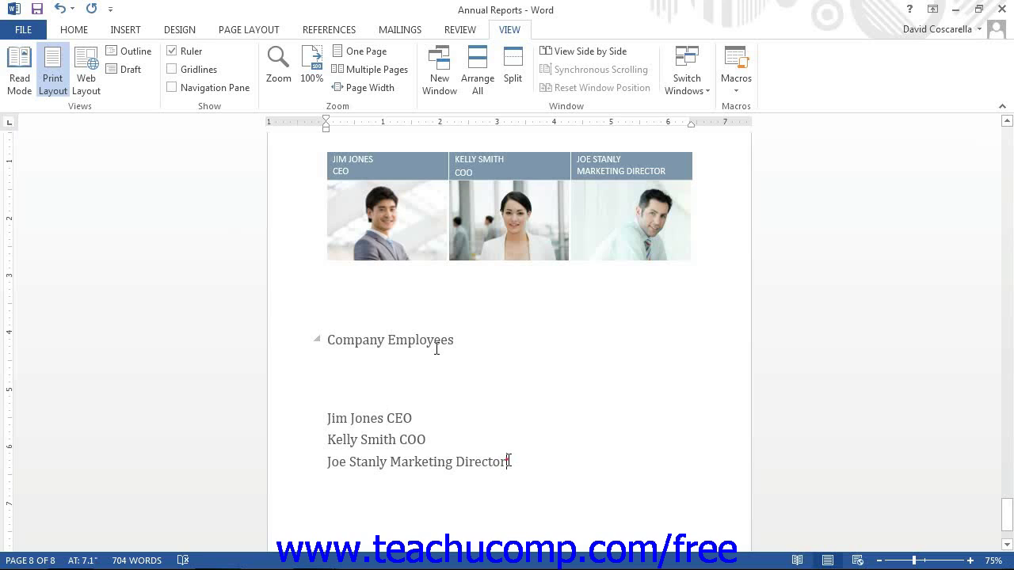
Select the three employee lines and set a left tab stop near 0.5 inch.
{"action": "left_click_drag", "start_coordinate": [509, 461], "coordinate": [317, 419]}
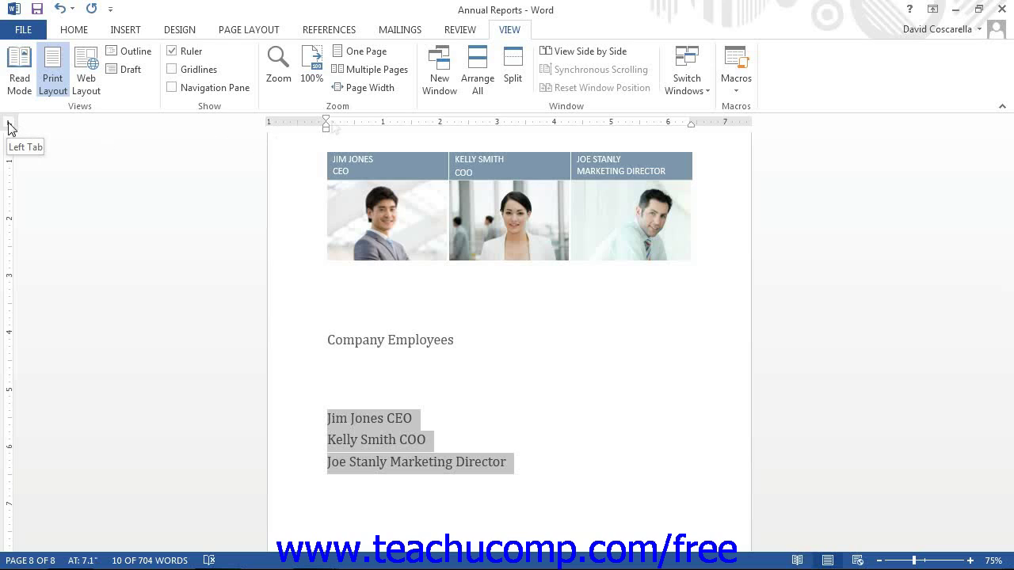
{"action": "left_click", "coordinate": [338, 121]}
{"action": "left_click_drag", "start_coordinate": [339, 127], "coordinate": [346, 129]}
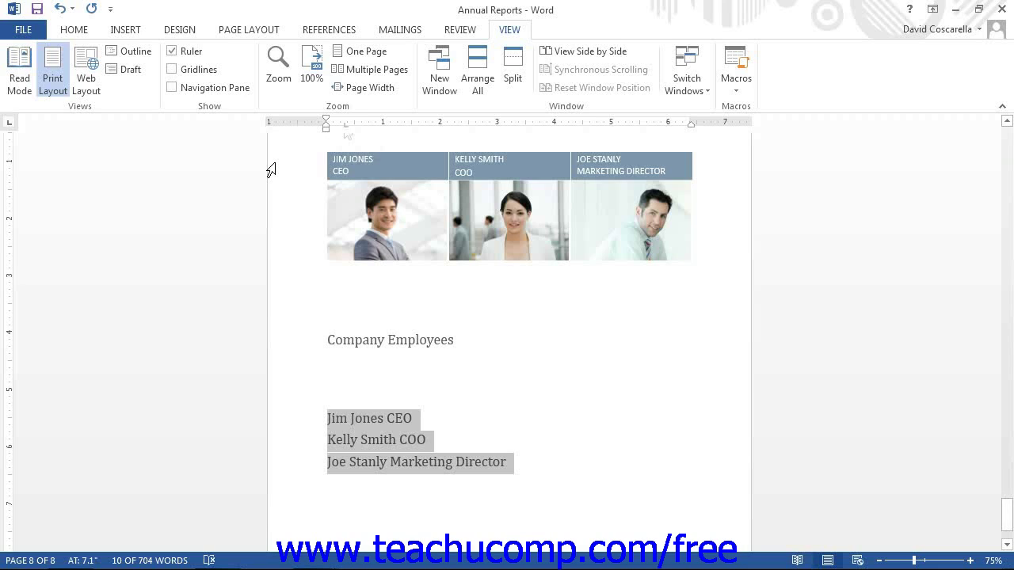
Readjust the left tab stop's position and cycle the tab selector through its types.
{"action": "left_click_drag", "start_coordinate": [346, 127], "coordinate": [341, 139]}
{"action": "left_click", "coordinate": [10, 125]}
{"action": "left_click", "coordinate": [9, 125]}
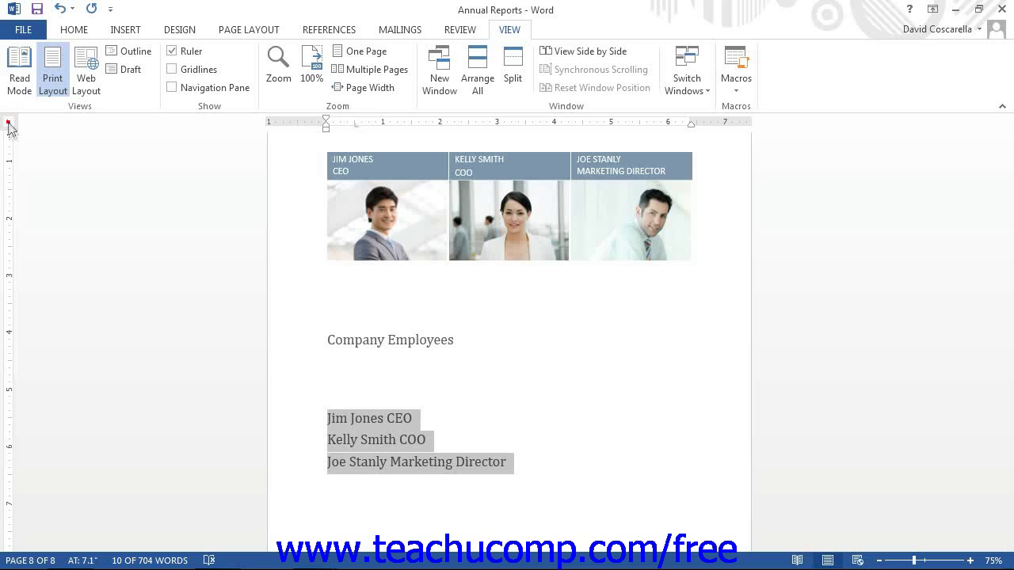
{"action": "left_click", "coordinate": [10, 125]}
{"action": "left_click", "coordinate": [10, 125]}
{"action": "left_click", "coordinate": [10, 125]}
{"action": "left_click", "coordinate": [10, 126]}
{"action": "left_click", "coordinate": [9, 125]}
{"action": "left_click", "coordinate": [10, 125]}
{"action": "left_click", "coordinate": [9, 125]}
{"action": "left_click", "coordinate": [9, 125]}
{"action": "left_click", "coordinate": [9, 126]}
{"action": "left_click", "coordinate": [10, 126]}
{"action": "left_click", "coordinate": [10, 127]}
{"action": "left_click", "coordinate": [11, 125]}
{"action": "left_click", "coordinate": [11, 125]}
{"action": "left_click", "coordinate": [10, 125]}
{"action": "left_click", "coordinate": [10, 126]}
Set a right tab stop near the 6-inch mark and put the cursor before CEO.
{"action": "left_click", "coordinate": [11, 126]}
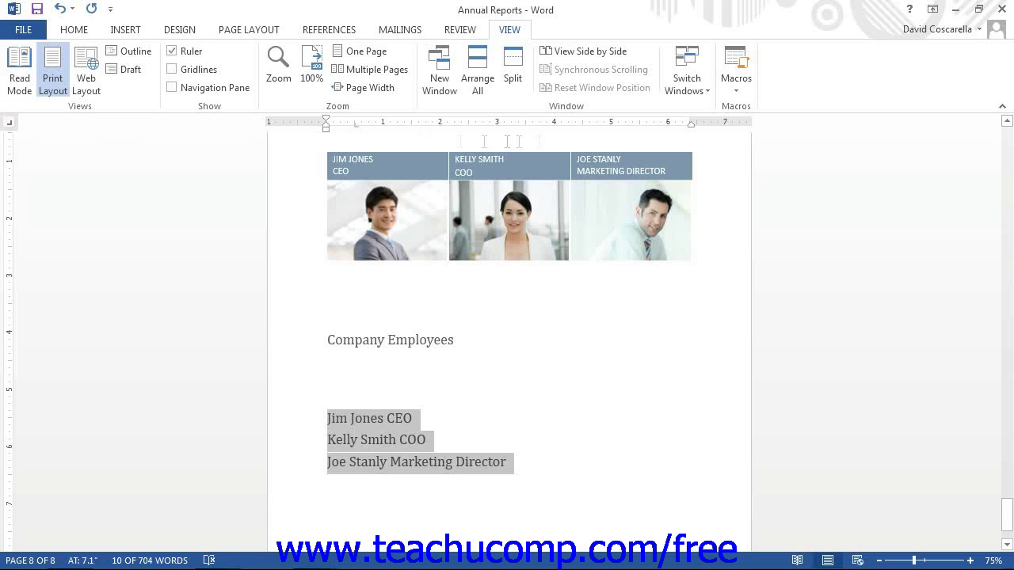
{"action": "left_click", "coordinate": [678, 125]}
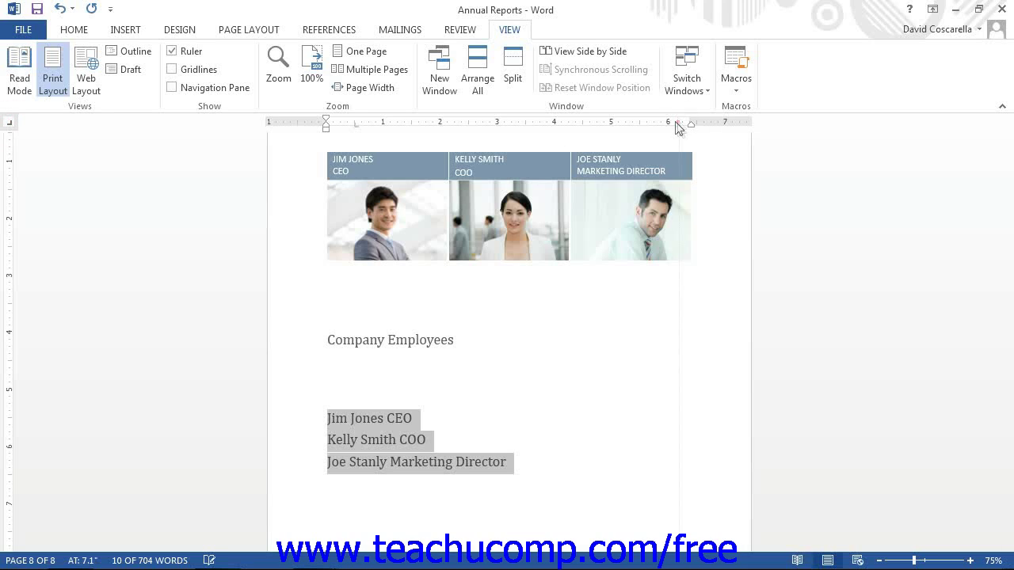
{"action": "left_click", "coordinate": [388, 417]}
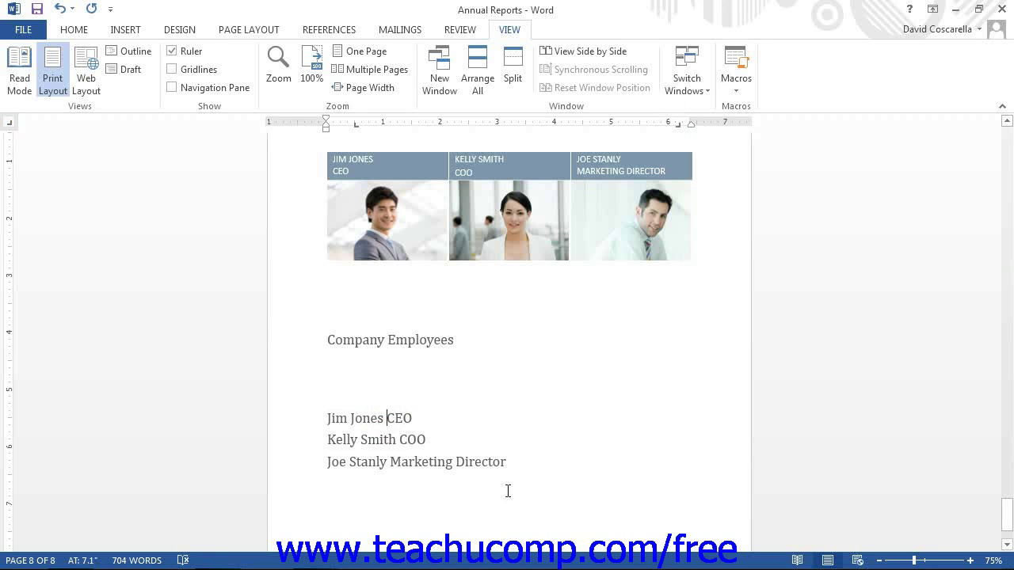
Insert tabs before CEO, COO and Marketing Director to align them at the right tab stop.
{"action": "key", "text": "Tab"}
{"action": "left_click", "coordinate": [400, 440]}
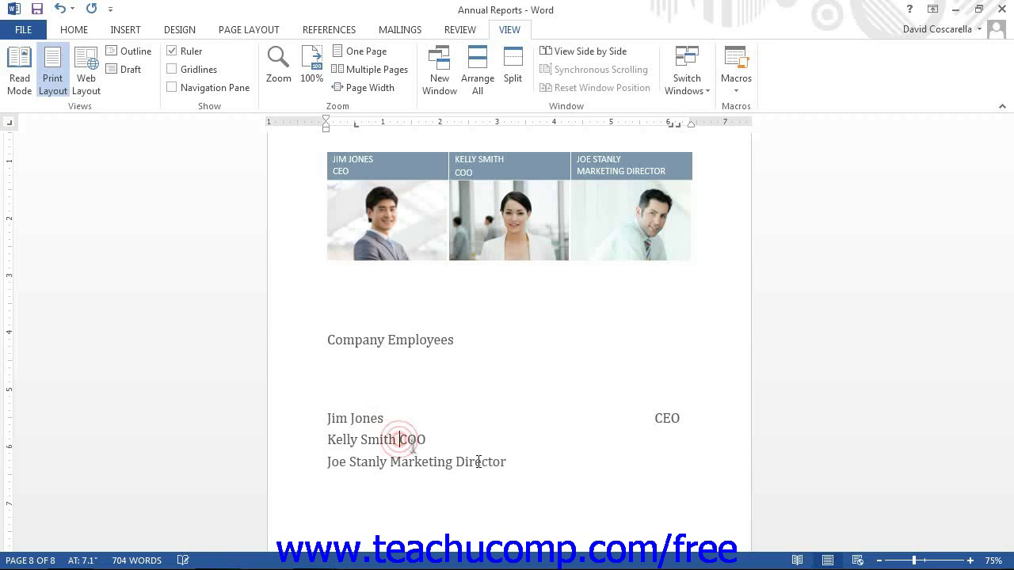
{"action": "key", "text": "Tab"}
{"action": "left_click", "coordinate": [390, 462]}
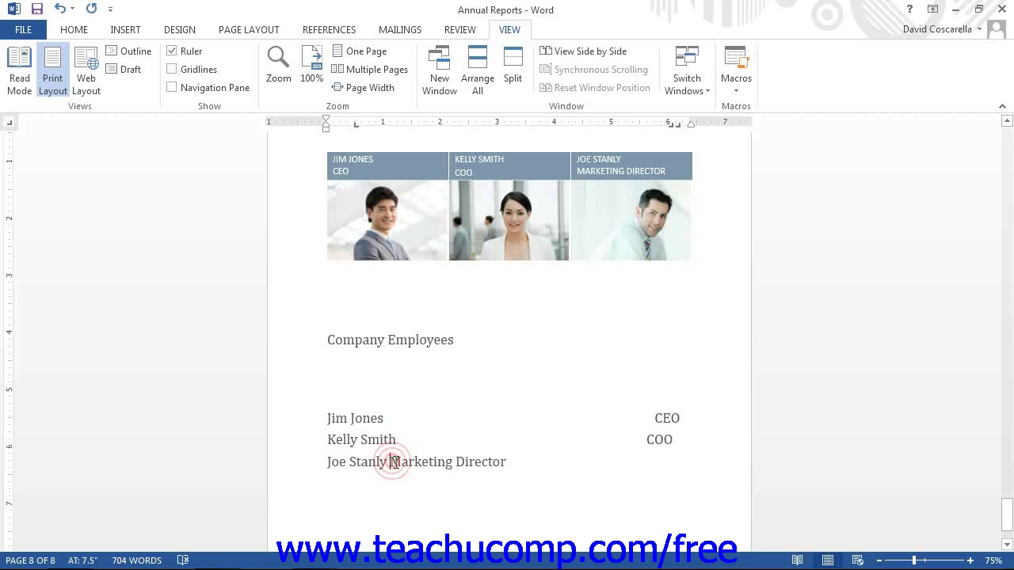
{"action": "key", "text": "Tab"}
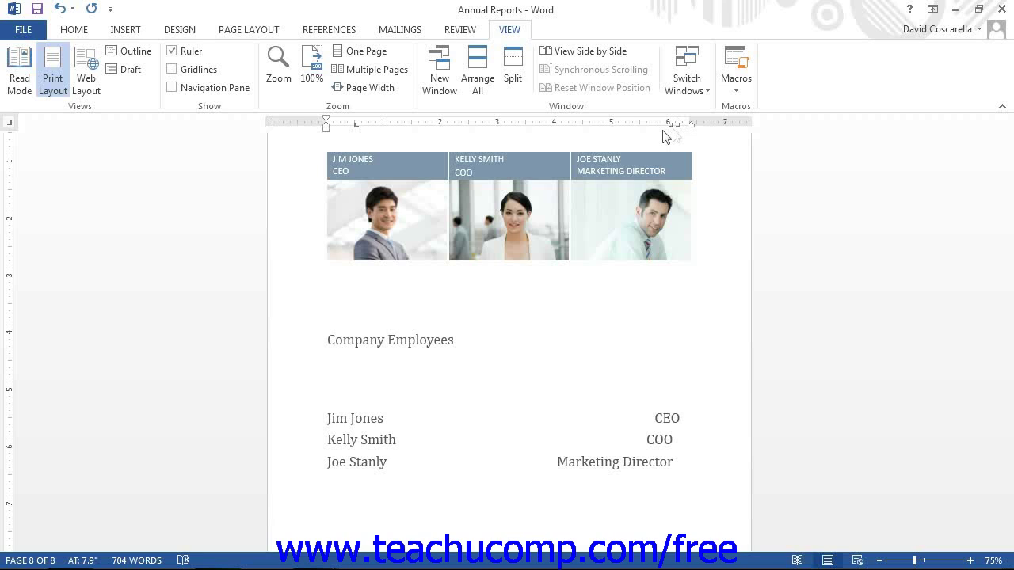
Drag the right tab marker slightly right so Marketing Director ends flush with CEO.
{"action": "left_click_drag", "start_coordinate": [672, 125], "coordinate": [679, 126]}
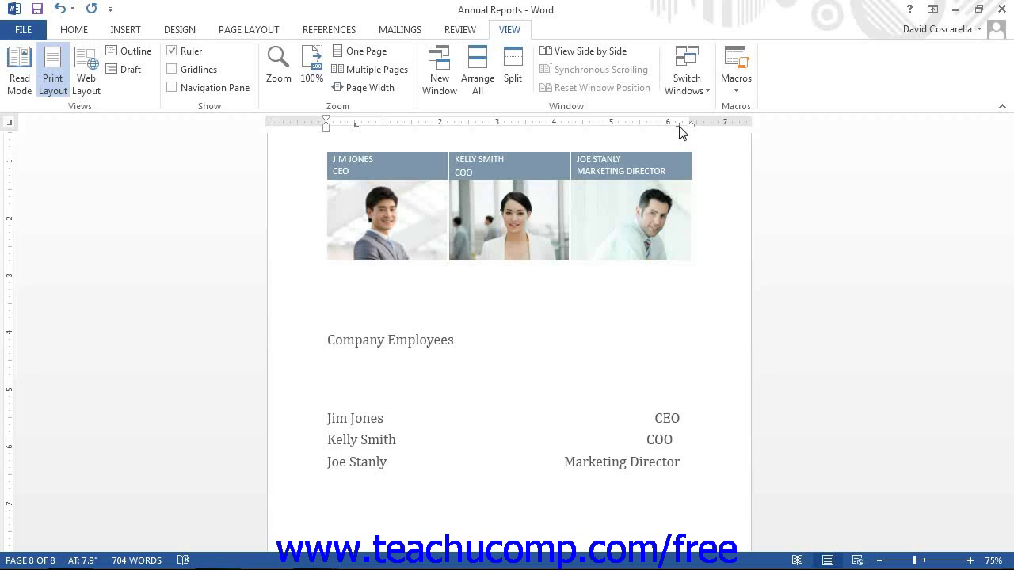